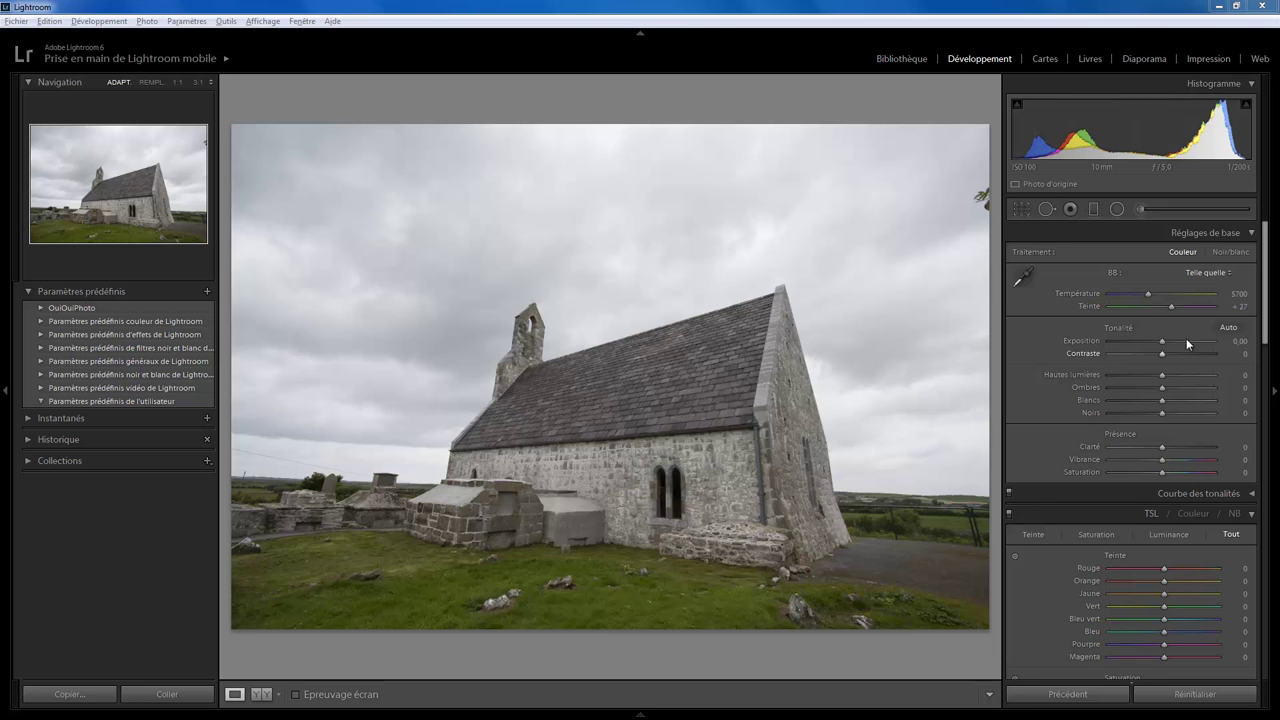
# In the Basic panel, set exposure -1,37, contrast +48, shadows +86 and clarity +49
pyautogui.moveTo(1163, 344); pyautogui.dragTo(1147, 342)
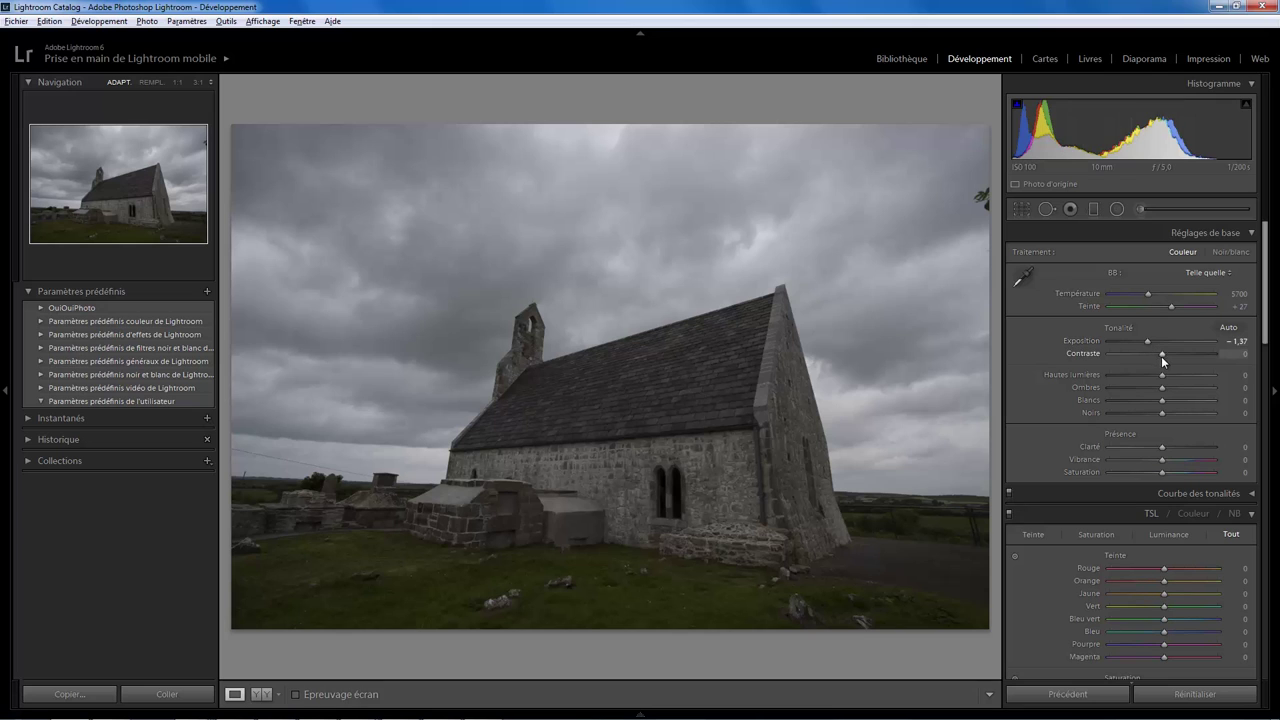
pyautogui.moveTo(1161, 354); pyautogui.dragTo(1211, 374)
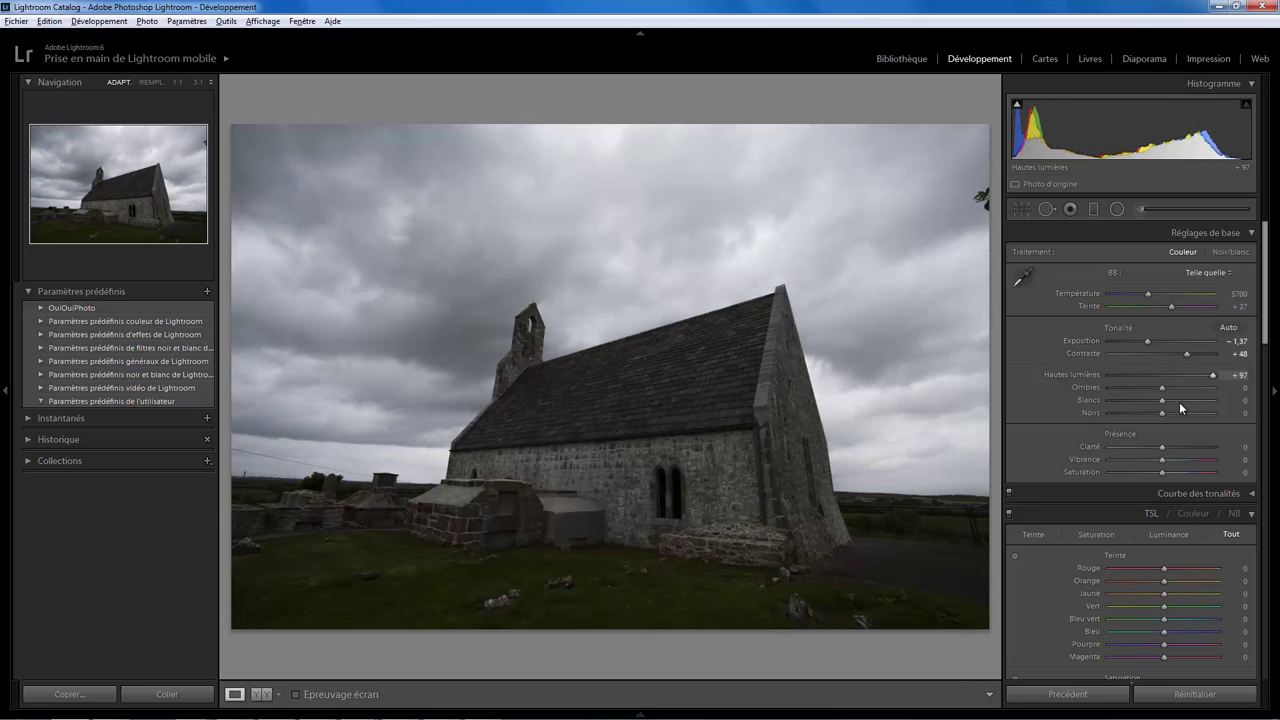
pyautogui.moveTo(1162, 387); pyautogui.dragTo(1207, 387)
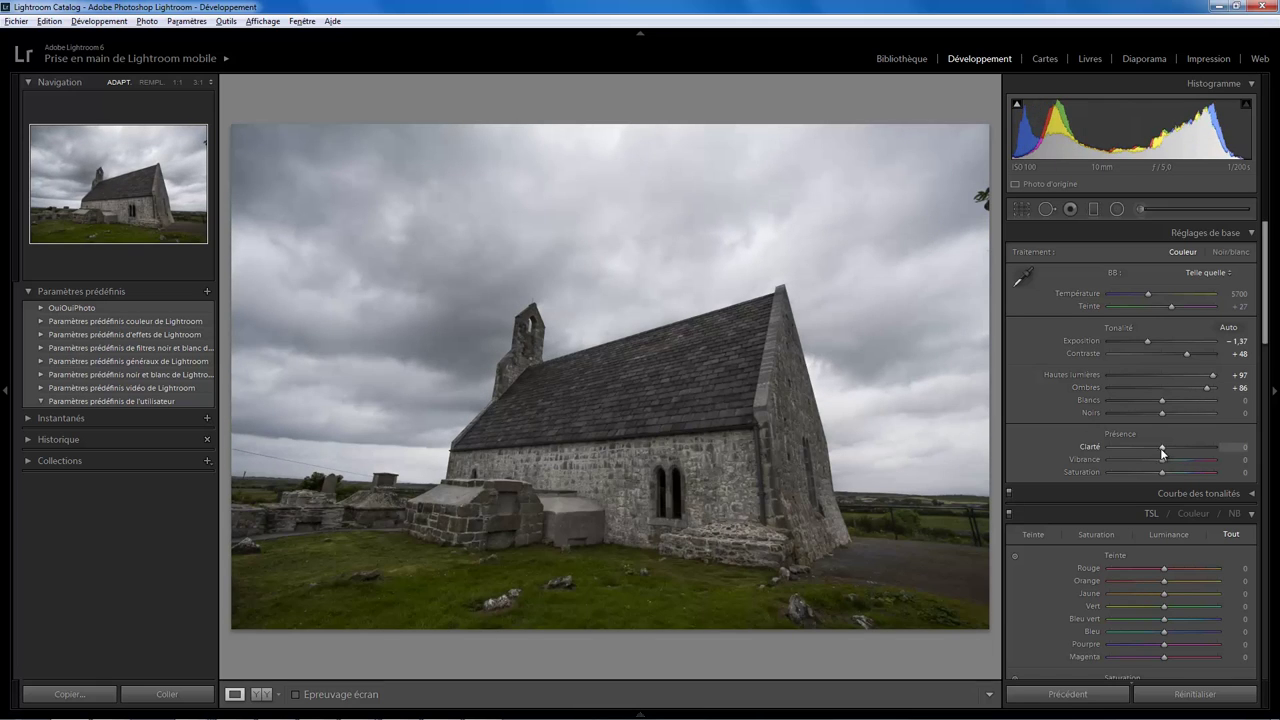
pyautogui.moveTo(1161, 447); pyautogui.dragTo(1186, 447)
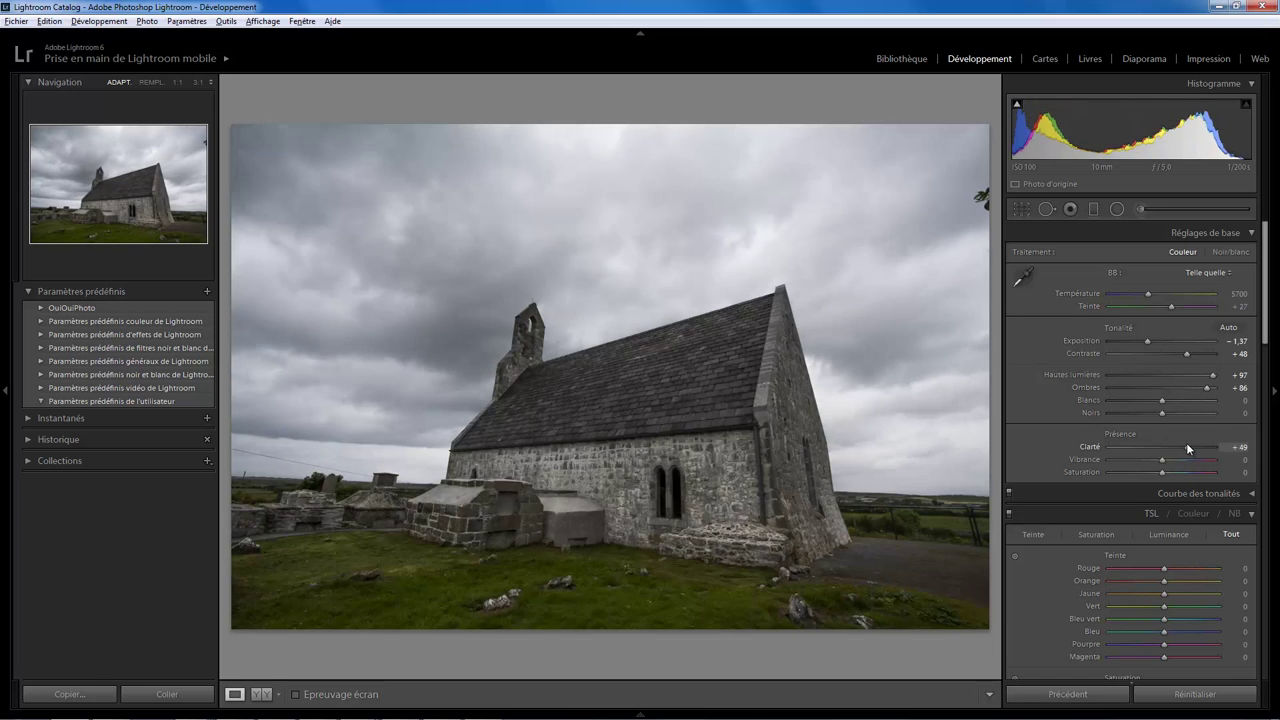
# Draw an elliptical radial filter over the church roof with exposure 2,70
pyautogui.click(1117, 209)
pyautogui.moveTo(603, 386); pyautogui.dragTo(722, 460)
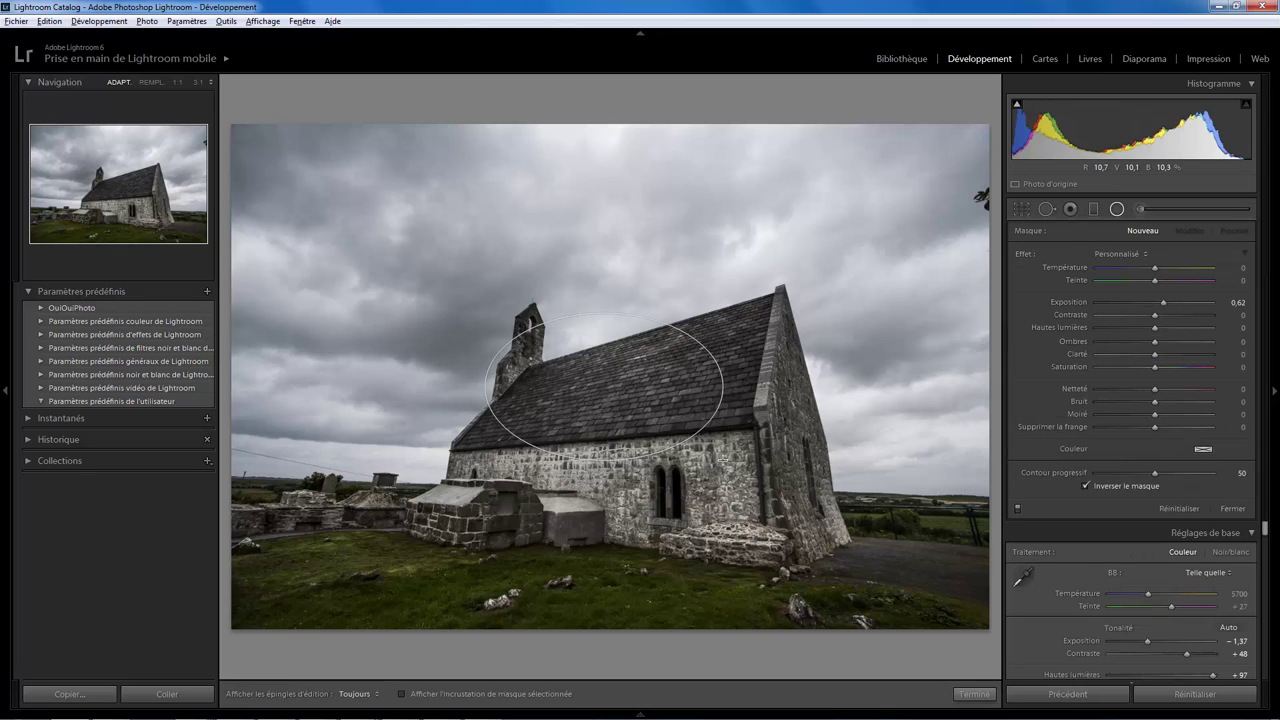
pyautogui.moveTo(1163, 302); pyautogui.dragTo(1197, 305)
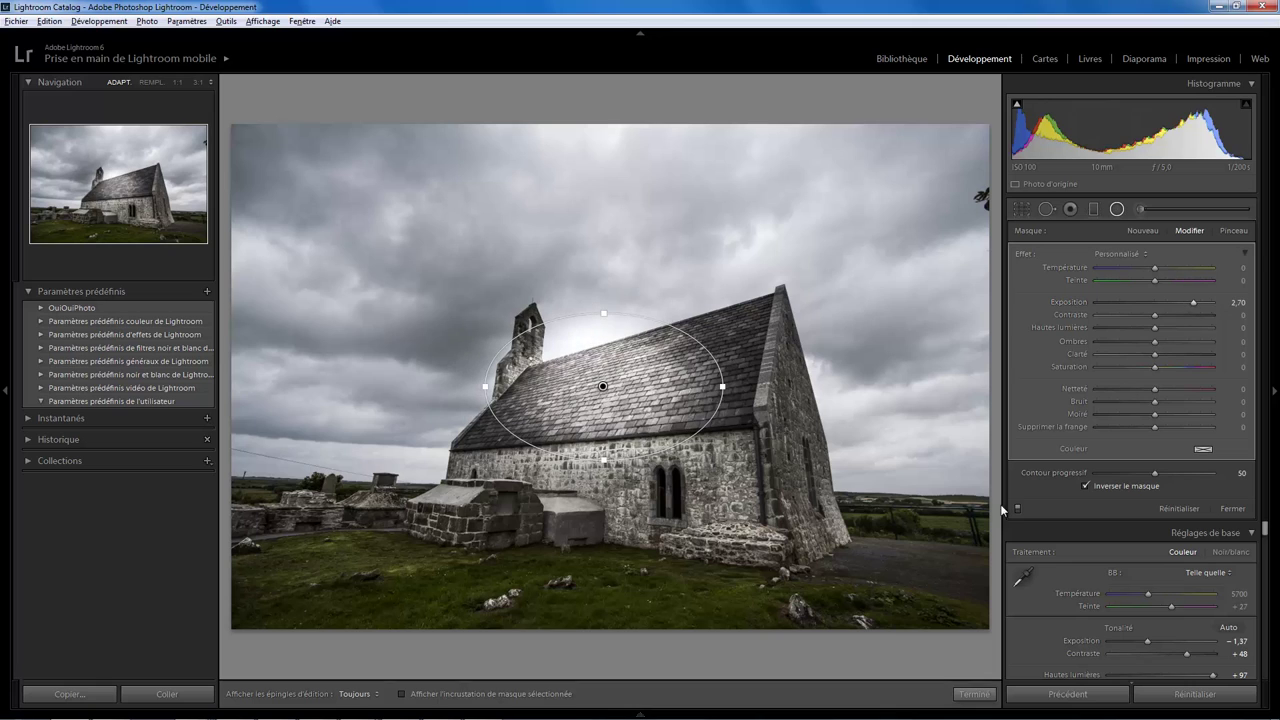
pyautogui.hotkey('shift', 'm')
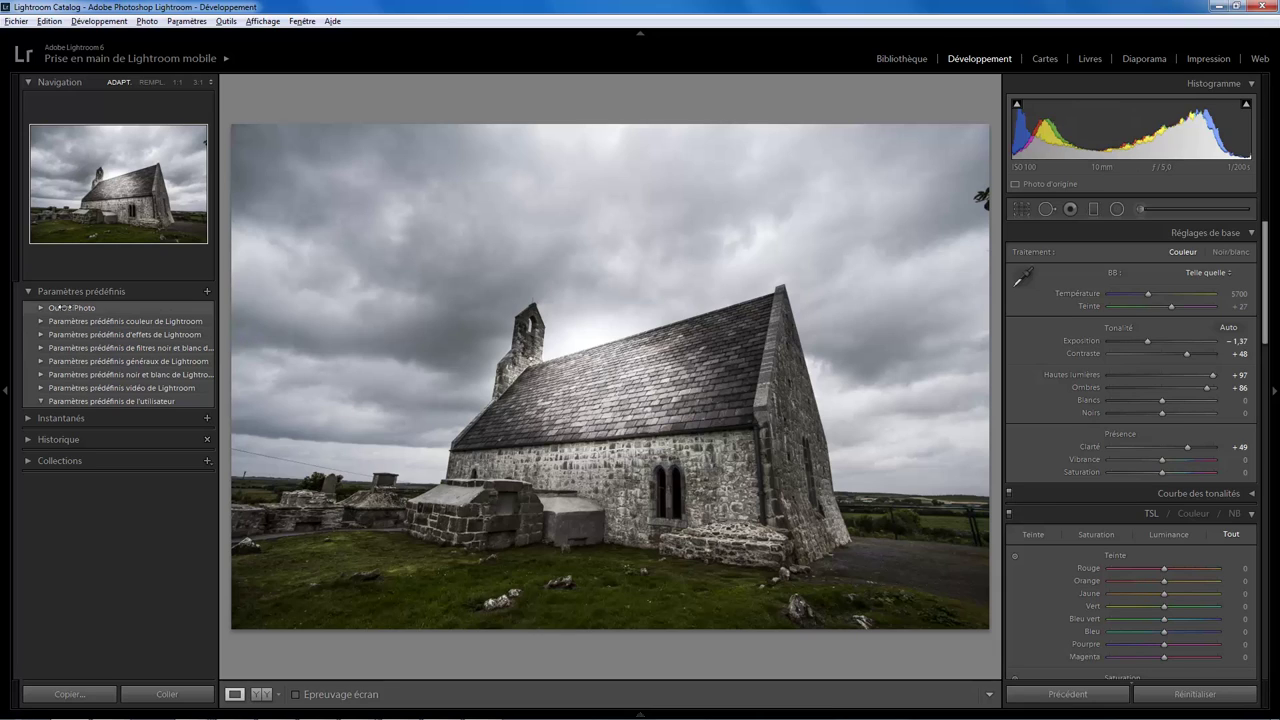
# Create a develop preset with all settings checked, named 'Essai pour le jeu de ouiouiphoto'
pyautogui.click(207, 293)
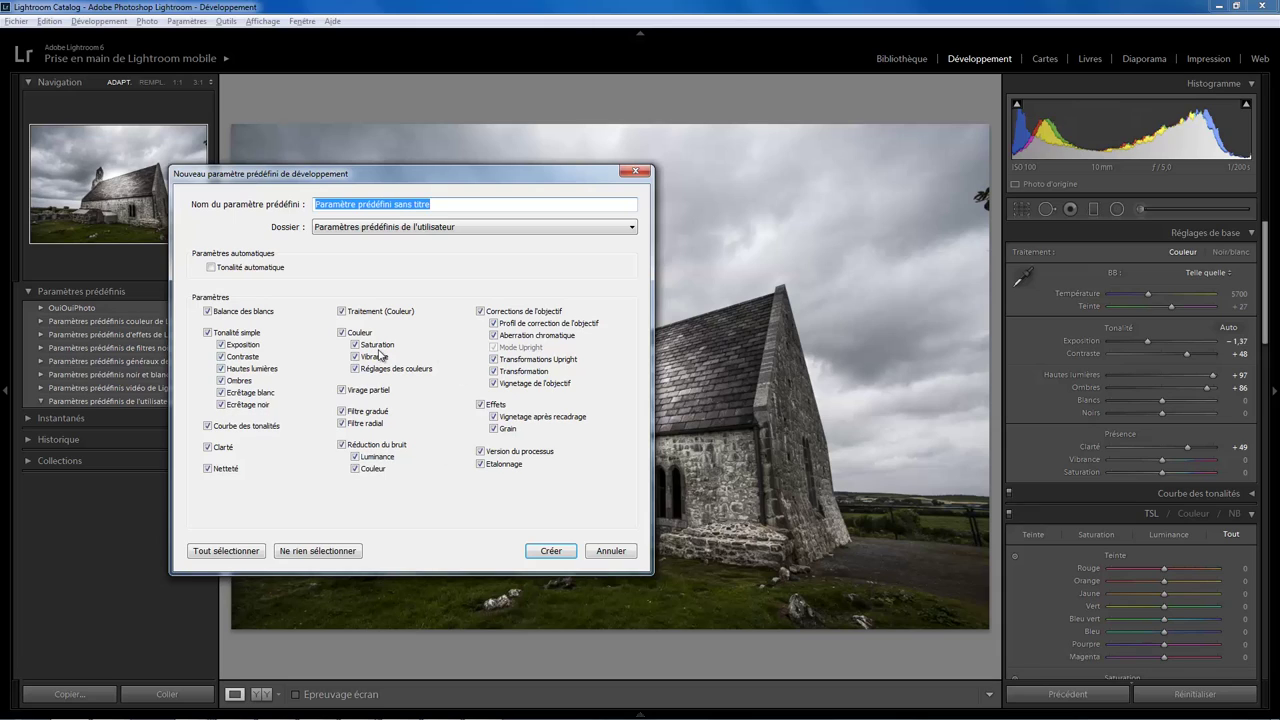
pyautogui.click(259, 554)
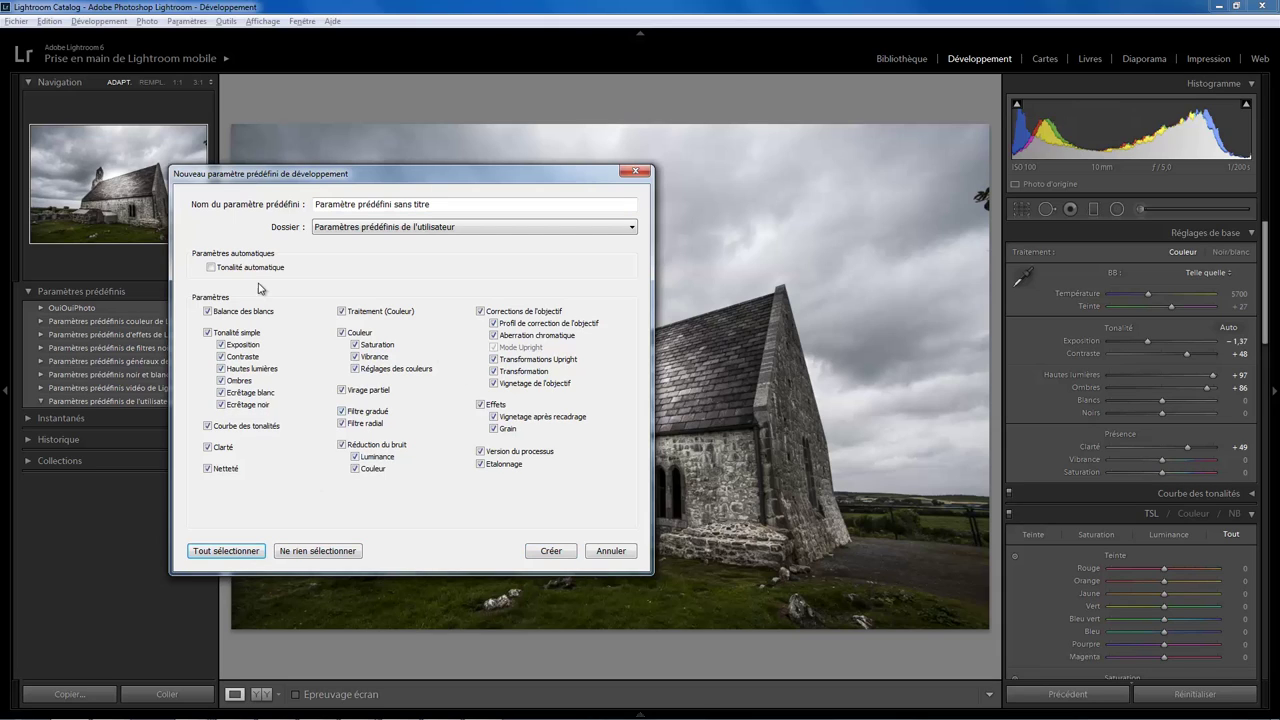
pyautogui.tripleClick(441, 206)
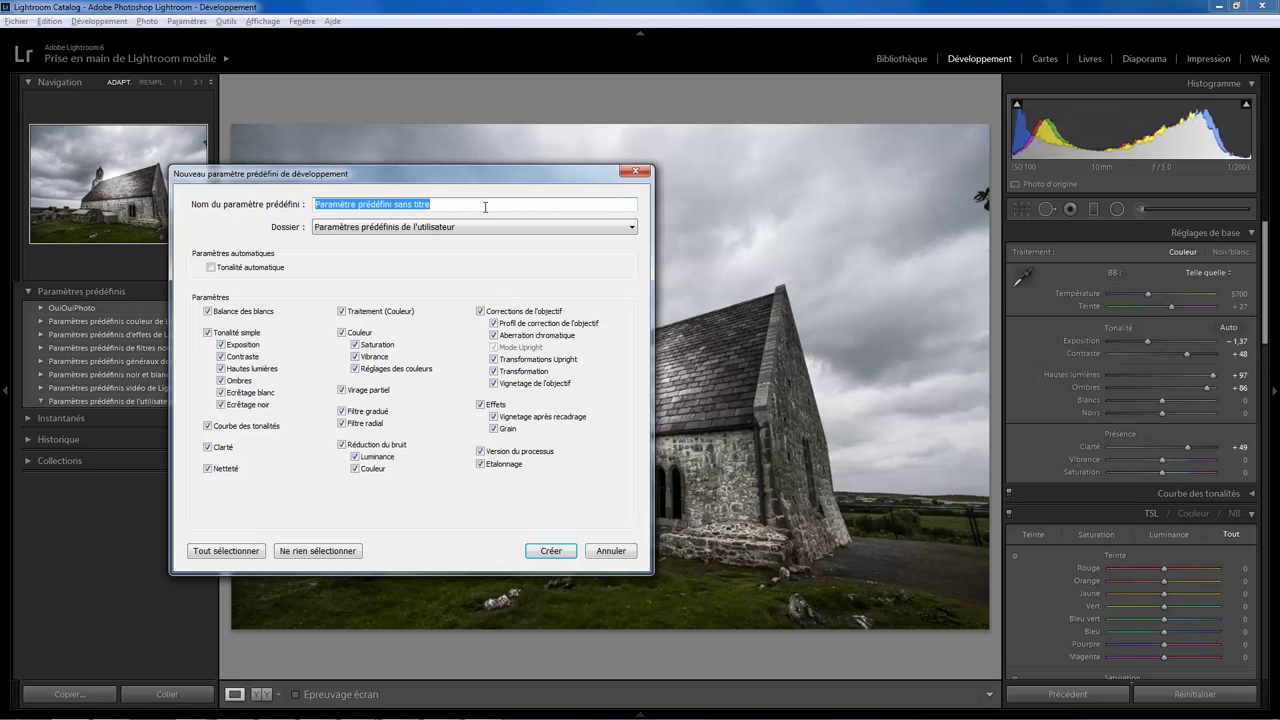
pyautogui.write('Essai p')
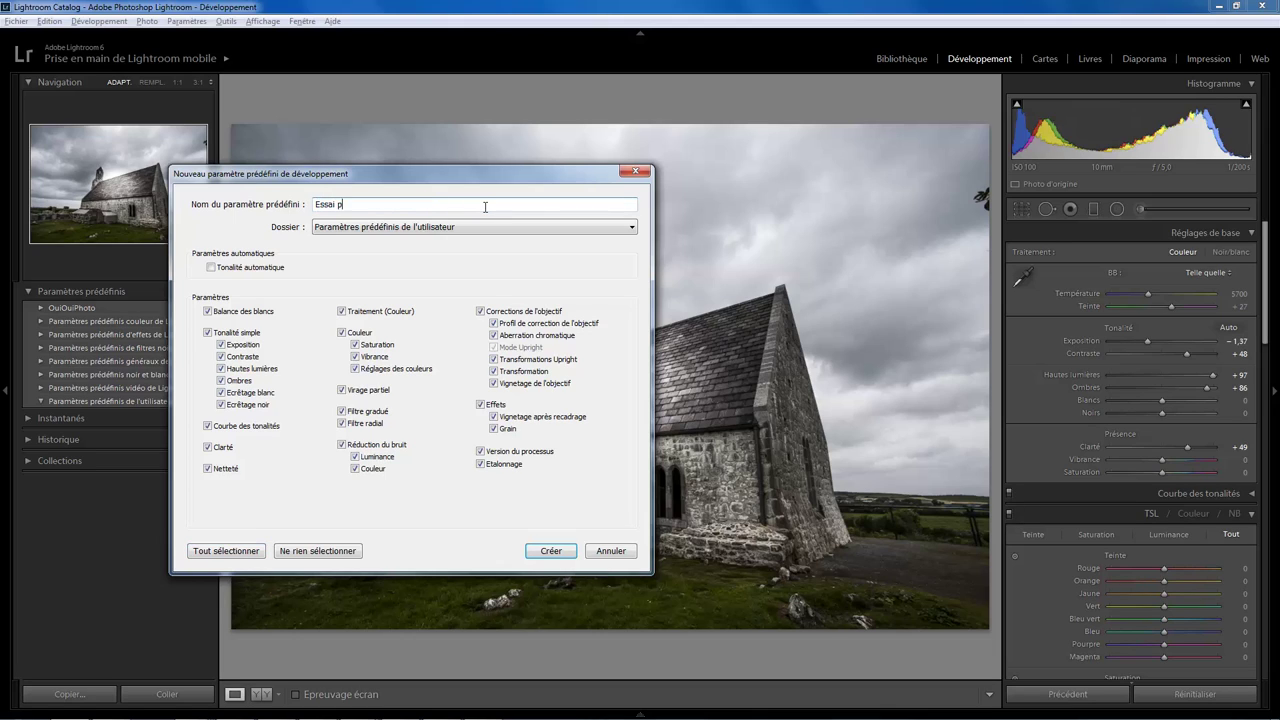
pyautogui.write('our le jeu de ')
pyautogui.write('ouiouiphot')
pyautogui.write('o')
pyautogui.click(551, 551)
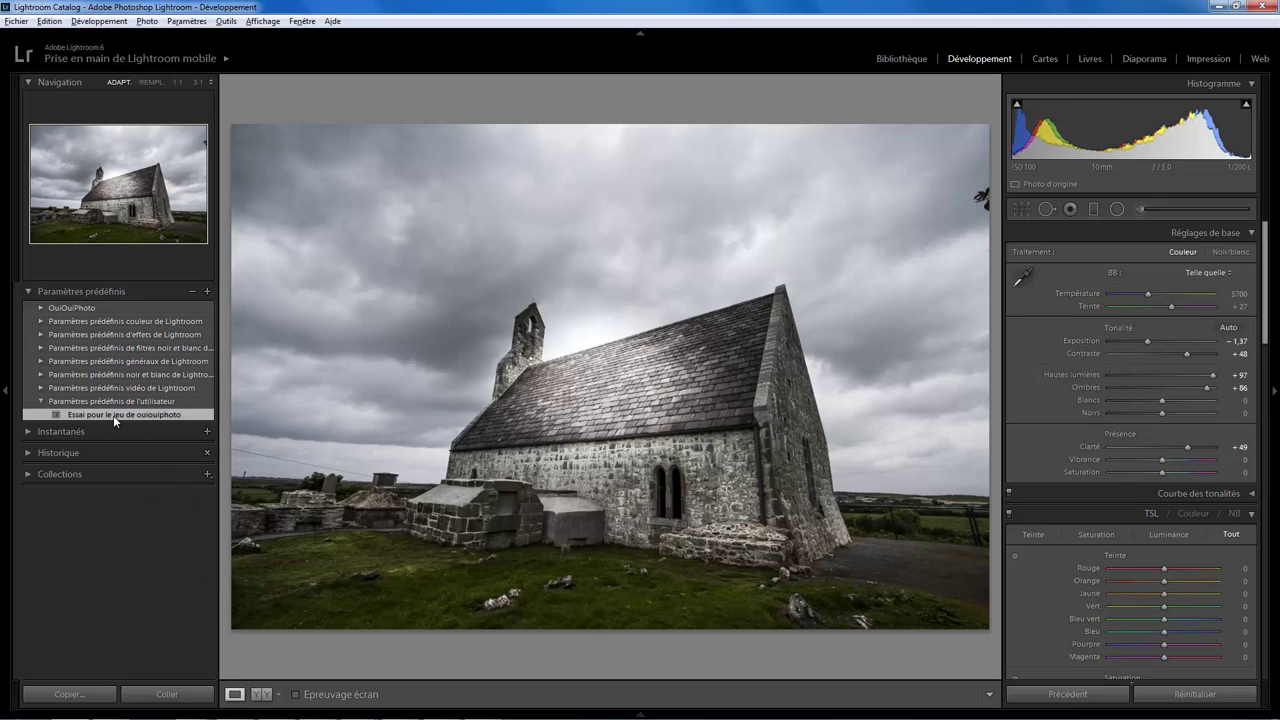
# Reset the photo, then apply the 'Essai pour le jeu de ouiouiphoto' user preset
pyautogui.click(1184, 696)
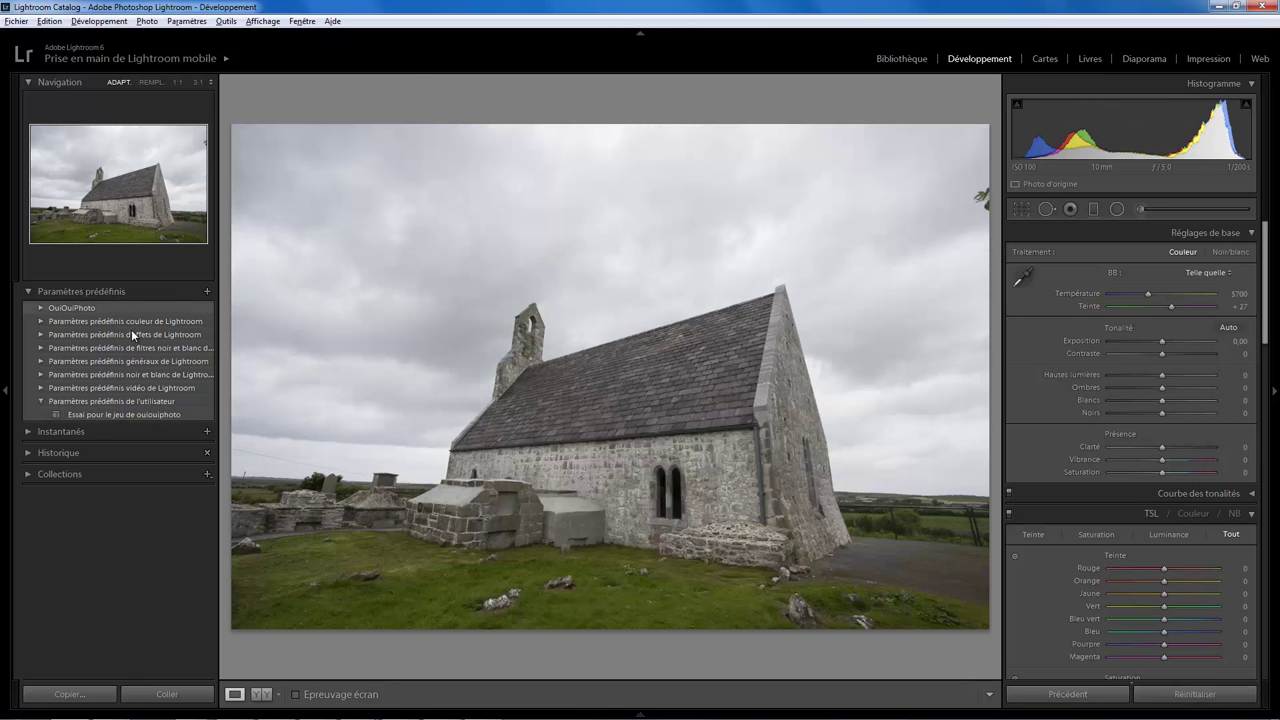
pyautogui.moveTo(124, 414)
pyautogui.click(142, 412)
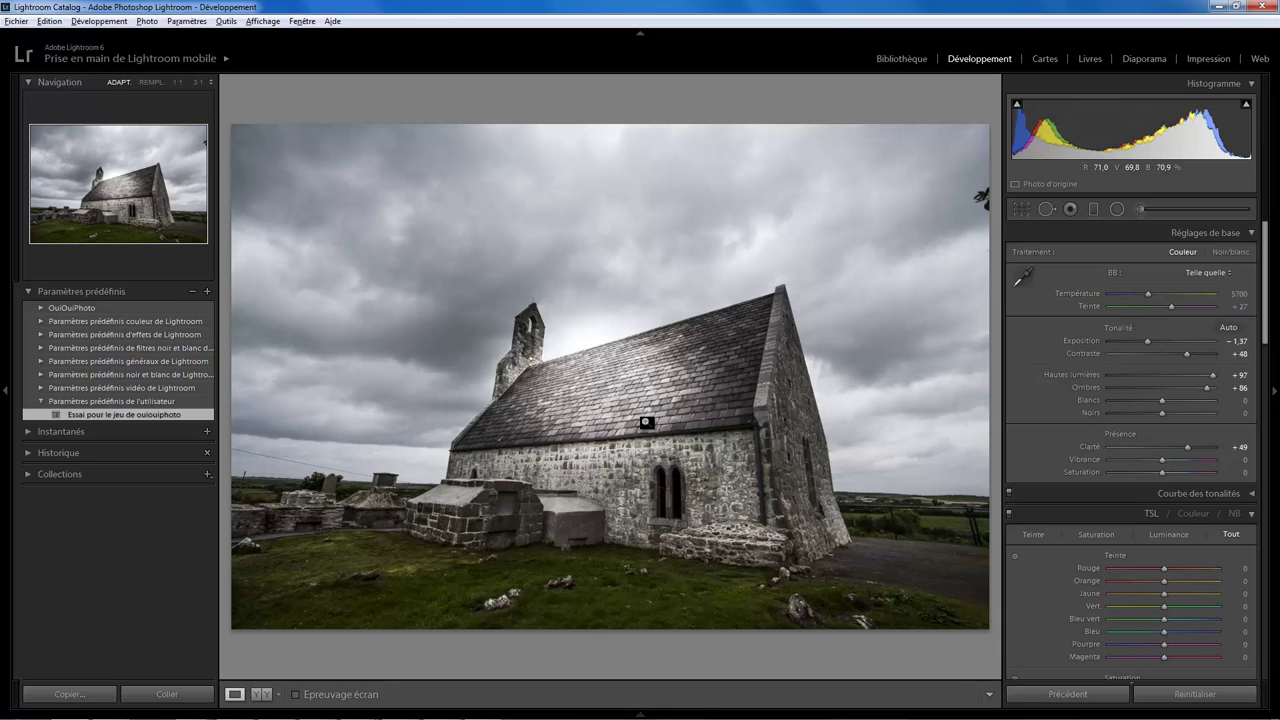
# Export the user preset to F:\Formation\Et si on jouait with the file name toto
pyautogui.rightClick(145, 418)
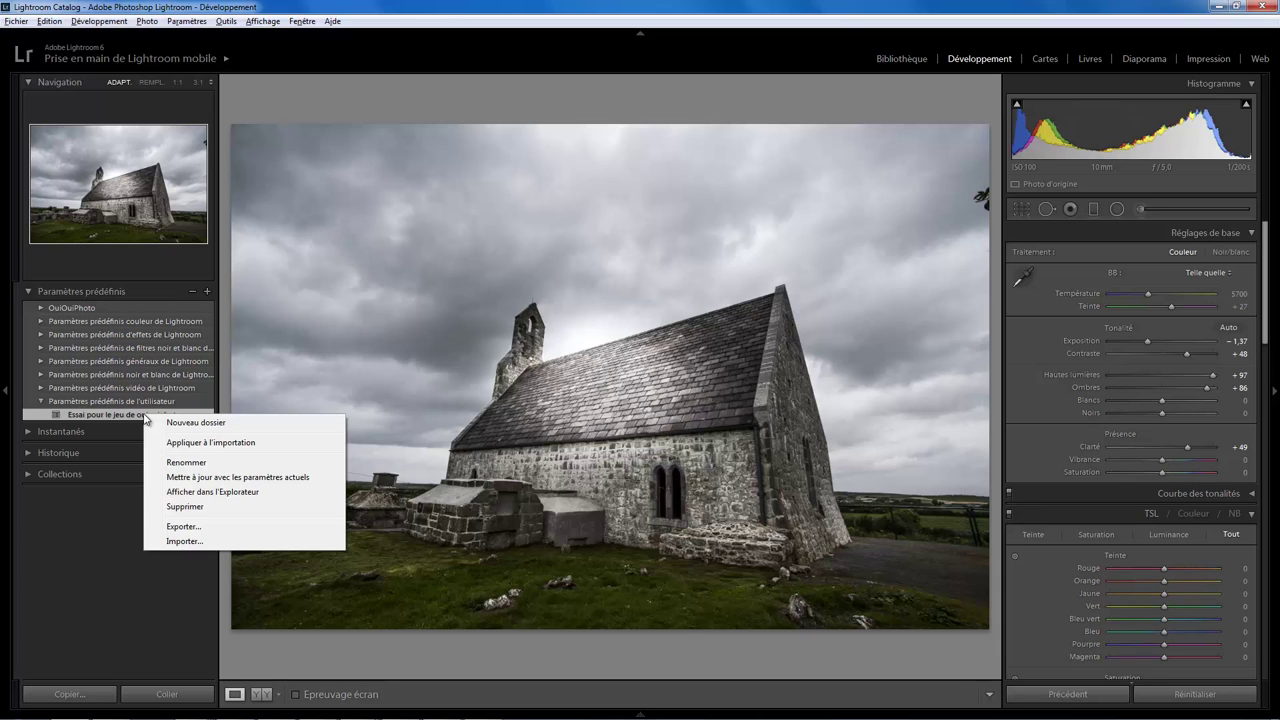
pyautogui.click(199, 527)
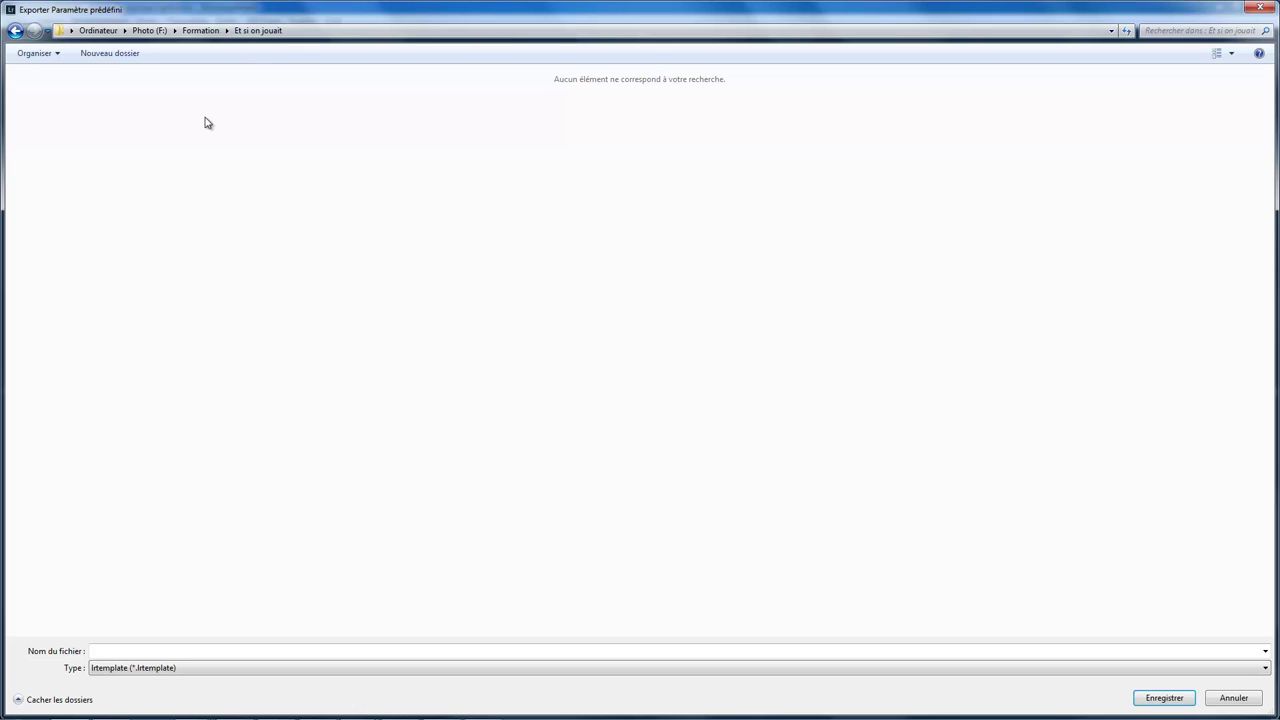
pyautogui.click(112, 650)
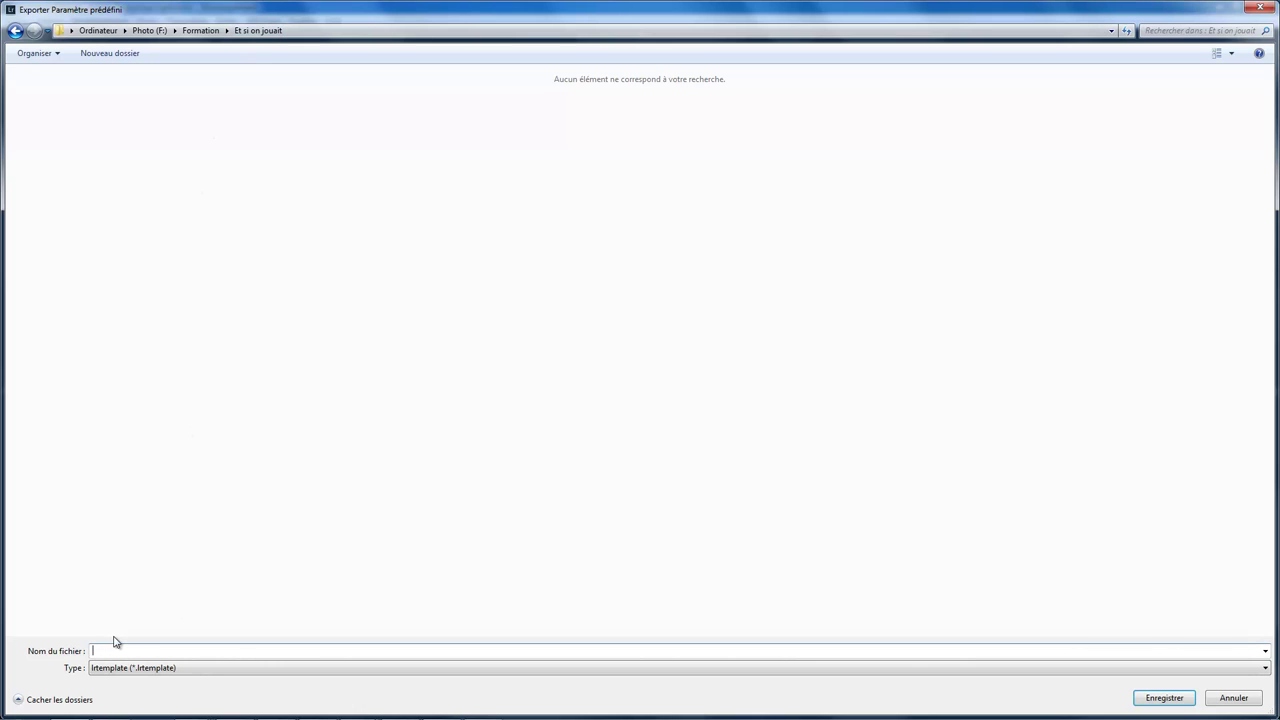
pyautogui.write('toto')
# Save toto.lrtemplate, then open it from the Et si on jouait folder in Explorer
pyautogui.click(1165, 698)
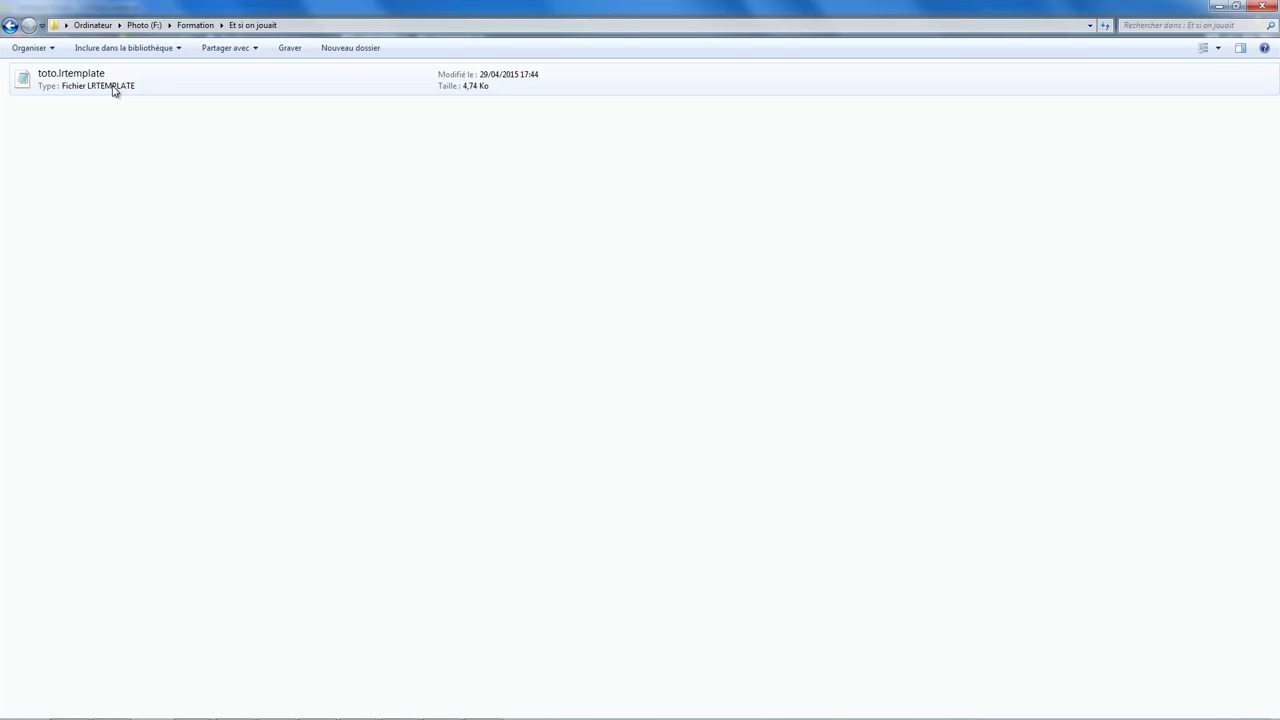
pyautogui.doubleClick(113, 90)
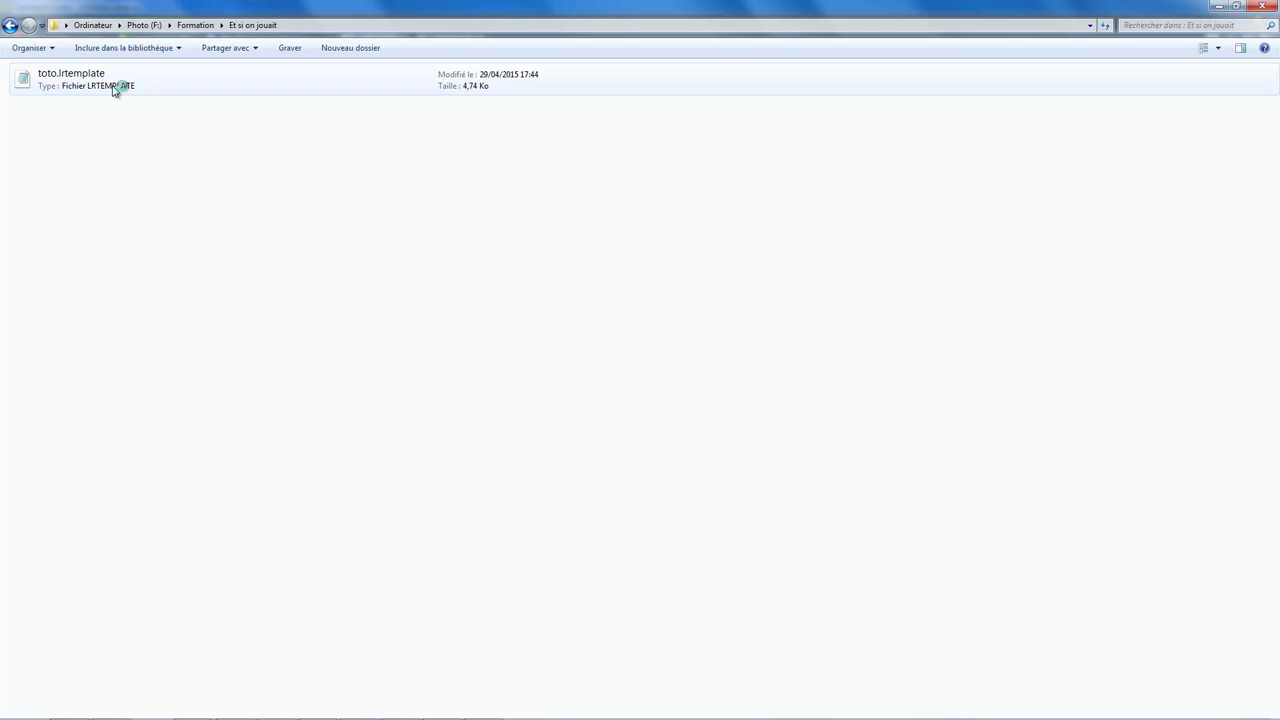